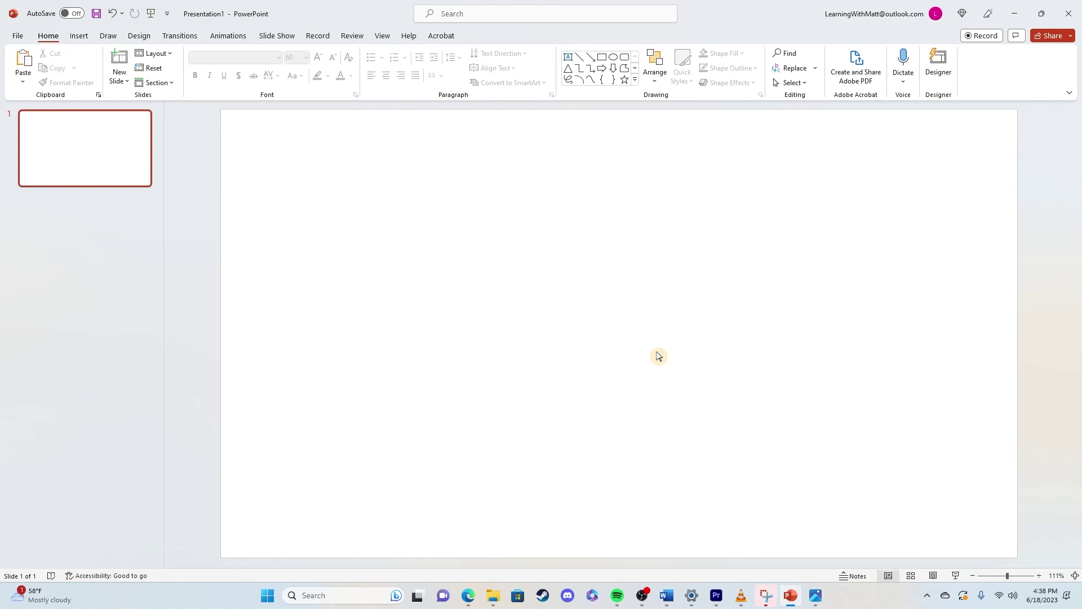
pyautogui.hotkey('ctrl', 'v')
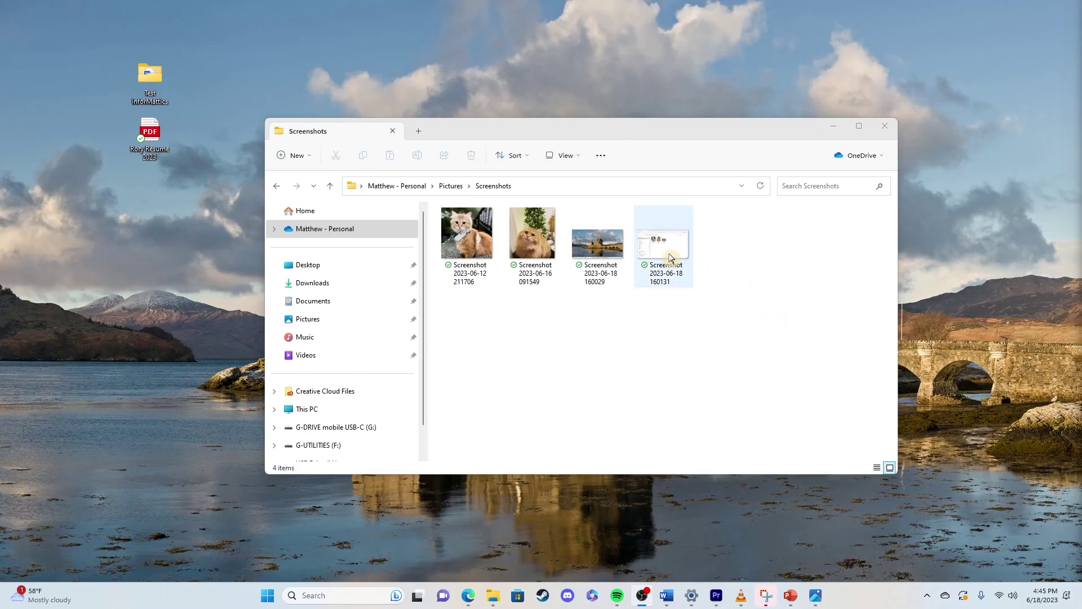
pyautogui.doubleClick(671, 258)
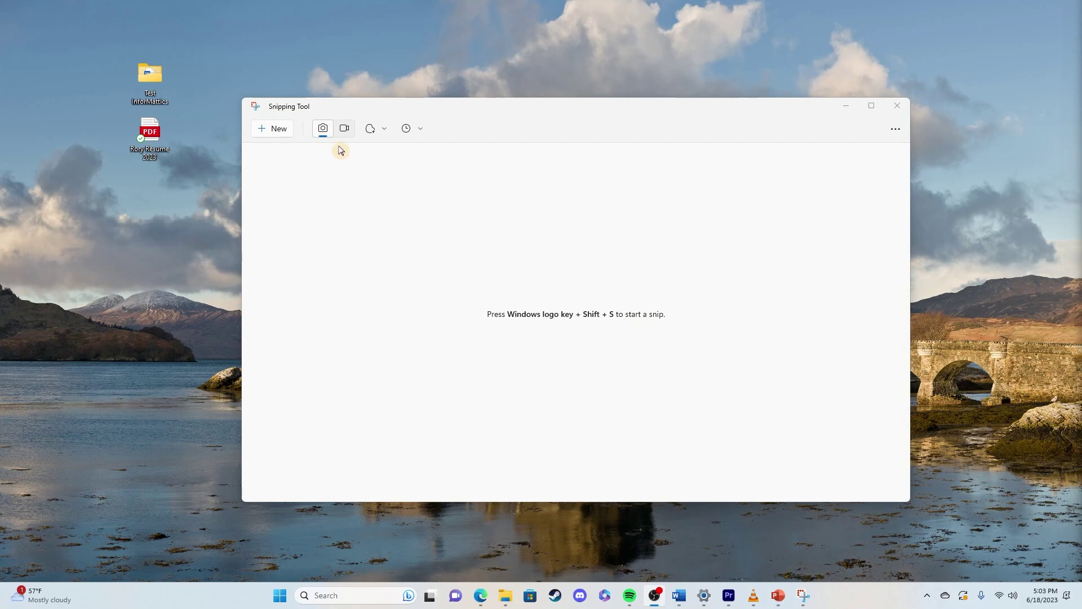
# Take a new snip in Rectangle mode around the four screenshot thumbnails and their file names in the Screenshots folder
pyautogui.click(373, 128)
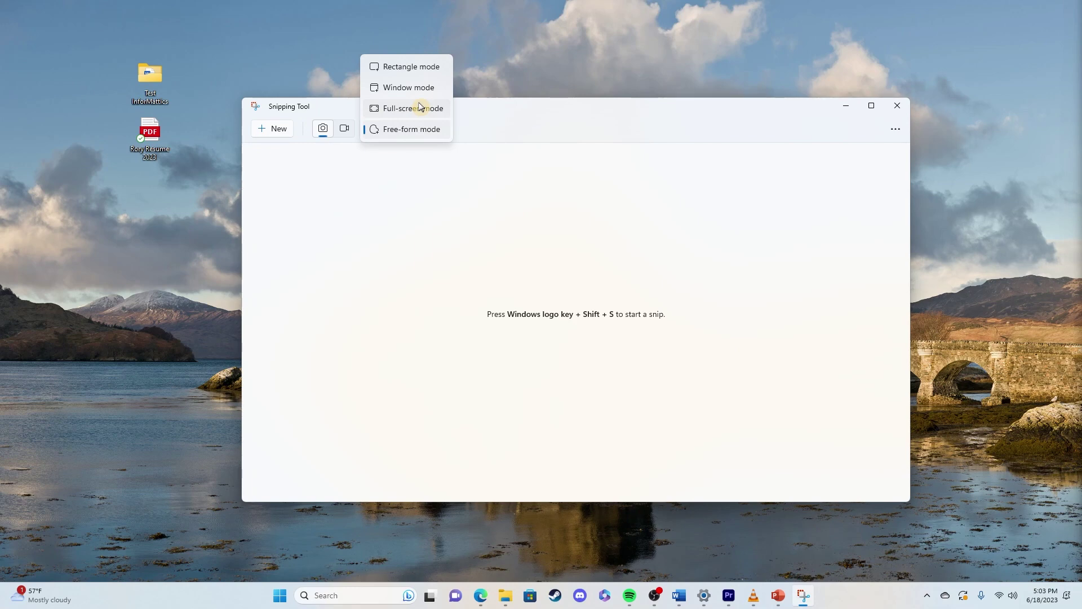
pyautogui.click(419, 70)
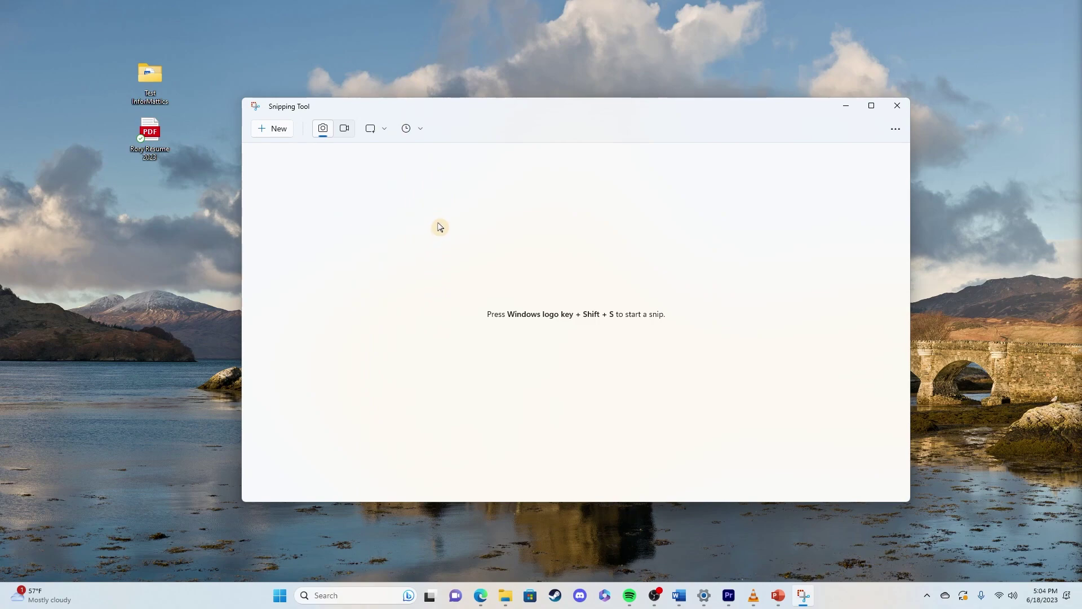
pyautogui.click(273, 131)
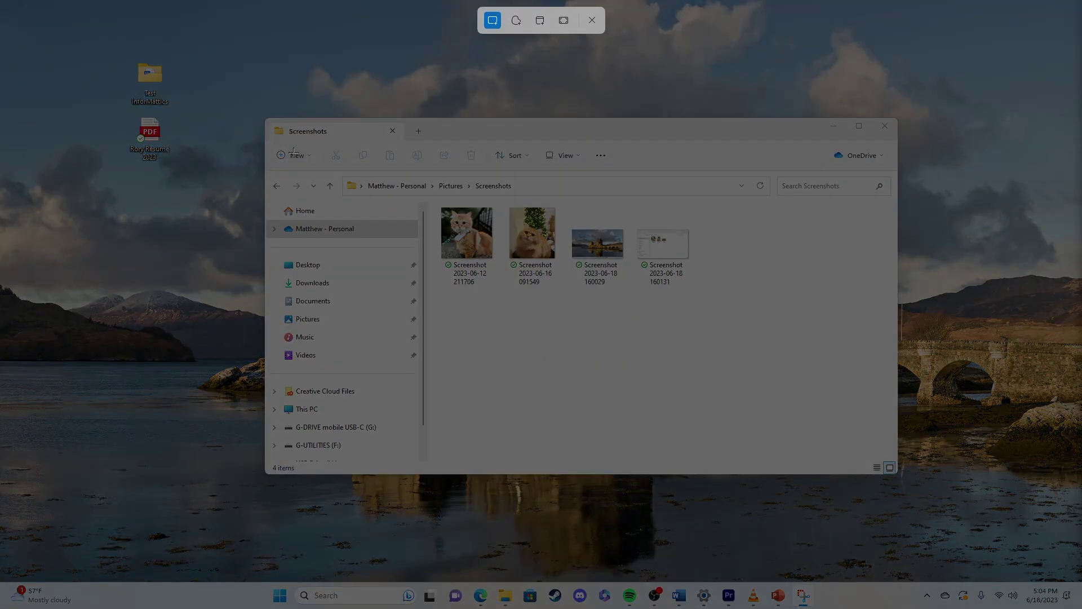
pyautogui.moveTo(429, 204); pyautogui.dragTo(699, 297)
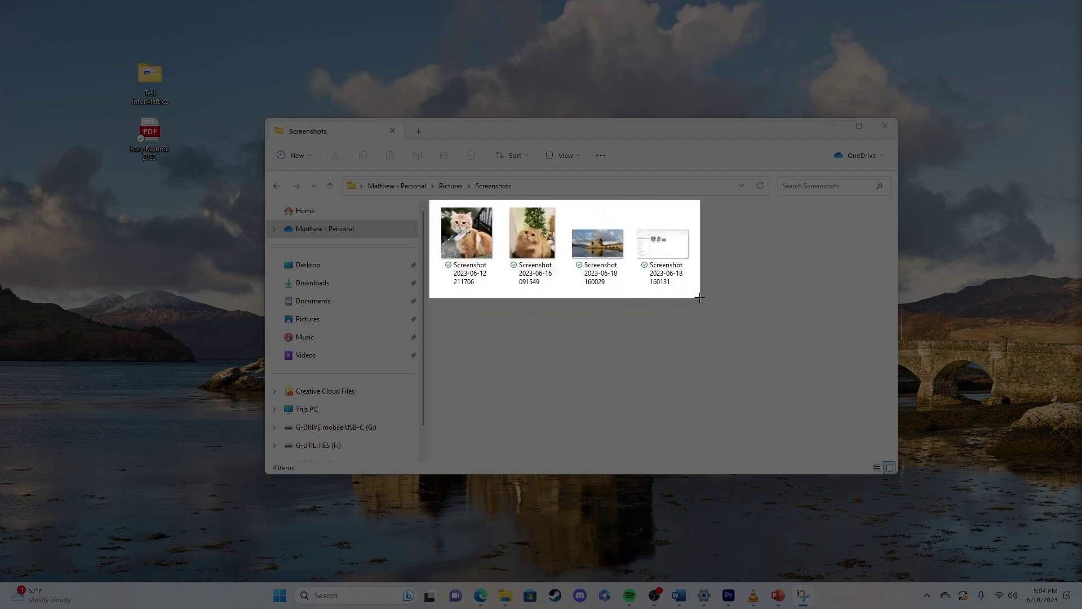
pyautogui.moveTo(700, 297); pyautogui.dragTo(701, 299)
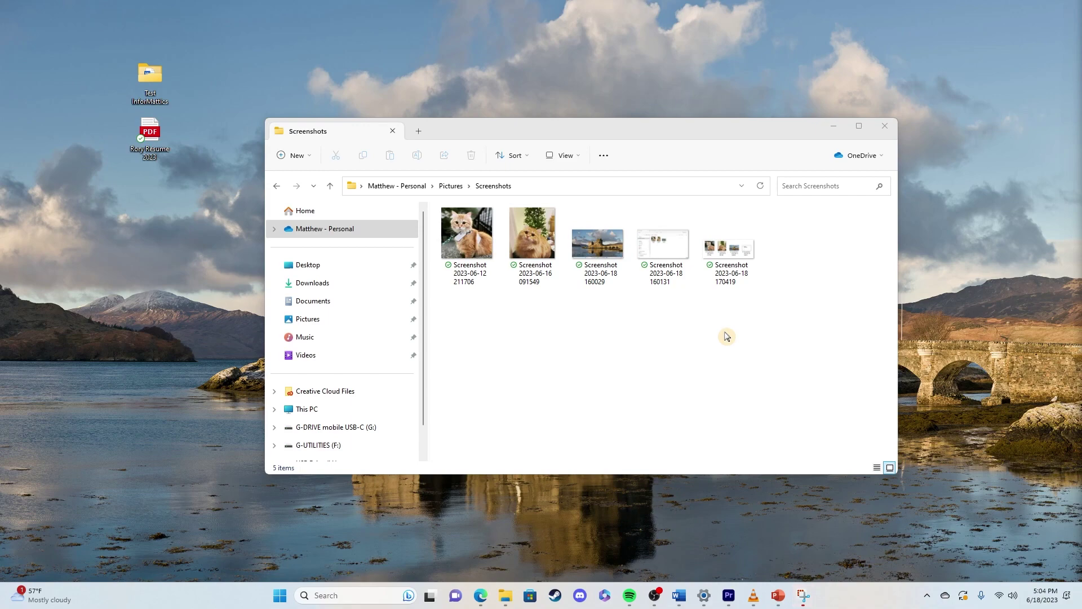
pyautogui.doubleClick(721, 265)
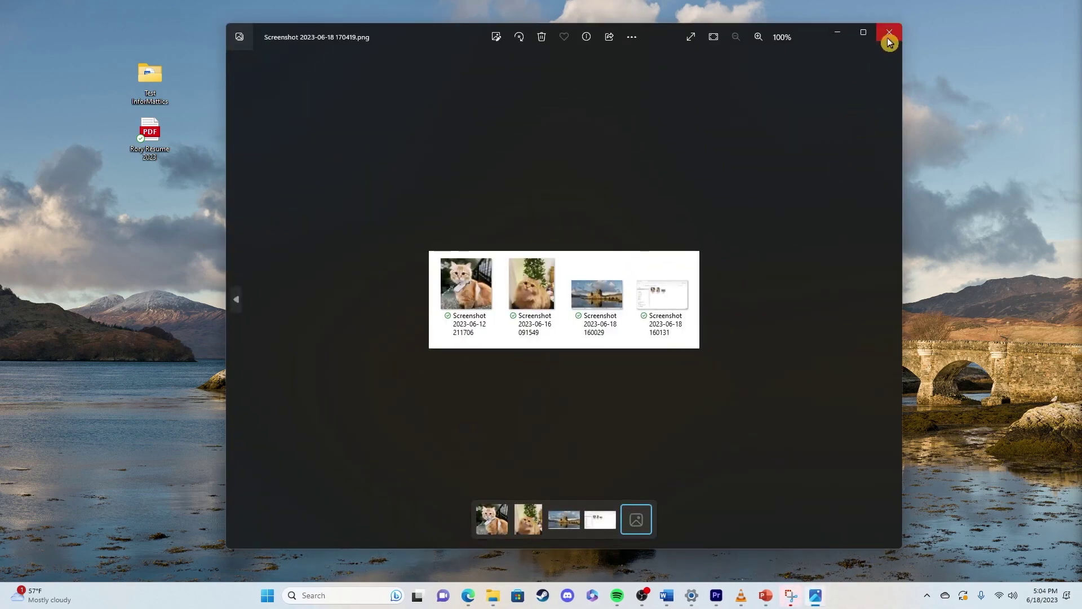
pyautogui.click(889, 38)
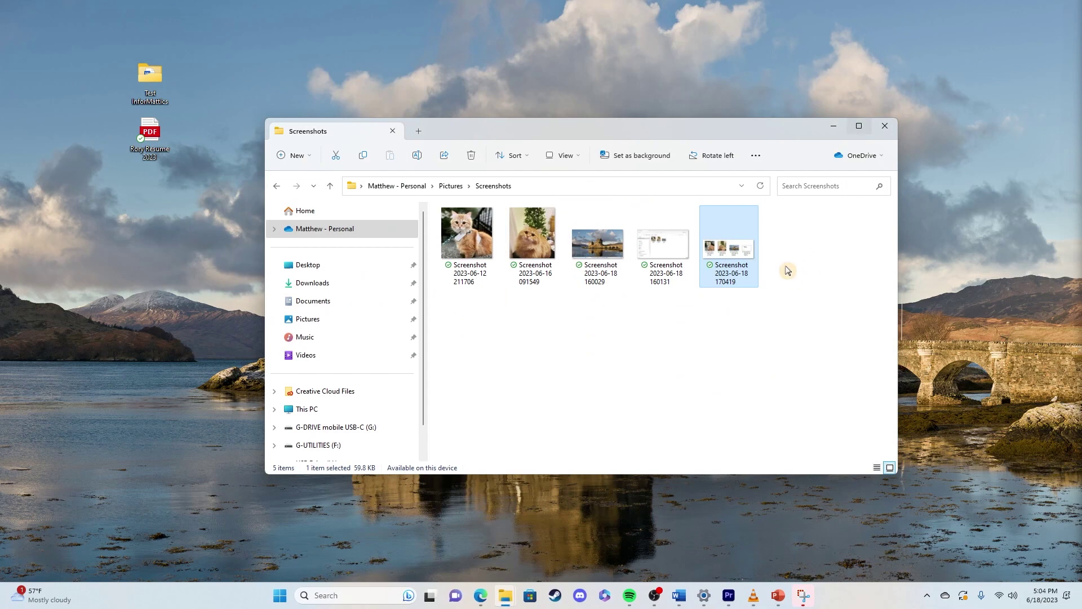
# Return to the Snipping Tool and draw a blue freehand circle around the second cat thumbnail in the snip
pyautogui.click(803, 595)
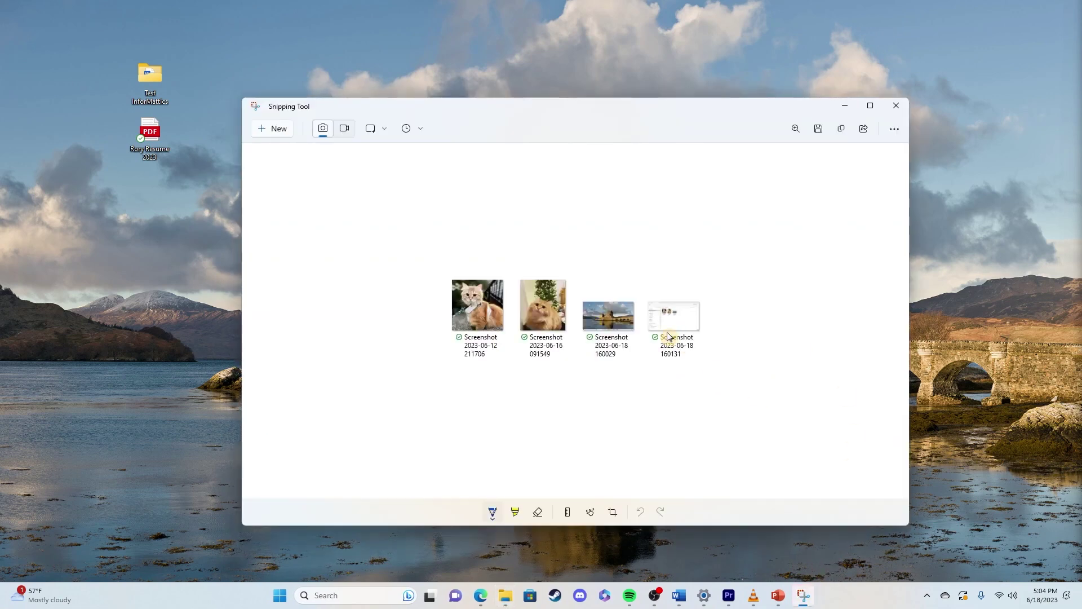
pyautogui.rightClick(581, 299)
pyautogui.click(597, 326)
pyautogui.moveTo(518, 289)
pyautogui.mouseDown()
pyautogui.moveTo(523, 274)
pyautogui.moveTo(566, 265)
pyautogui.moveTo(574, 348)
pyautogui.moveTo(509, 323)
pyautogui.moveTo(521, 267)
pyautogui.mouseUp()
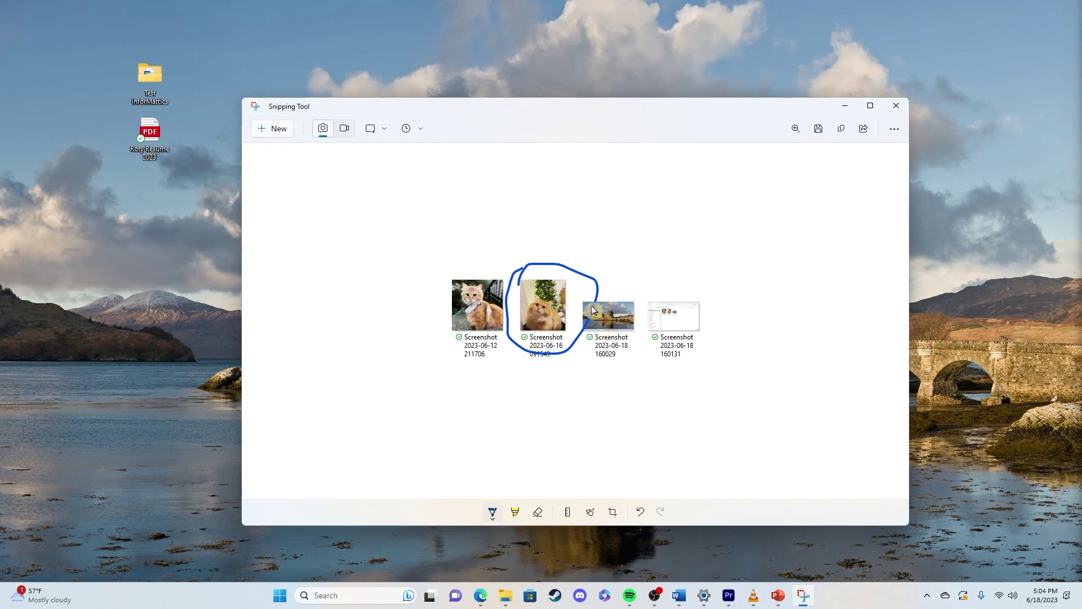
# Take a new snip in Free-form mode, outlining the thumbnails and the toolbar area of the Screenshots folder window
pyautogui.click(373, 128)
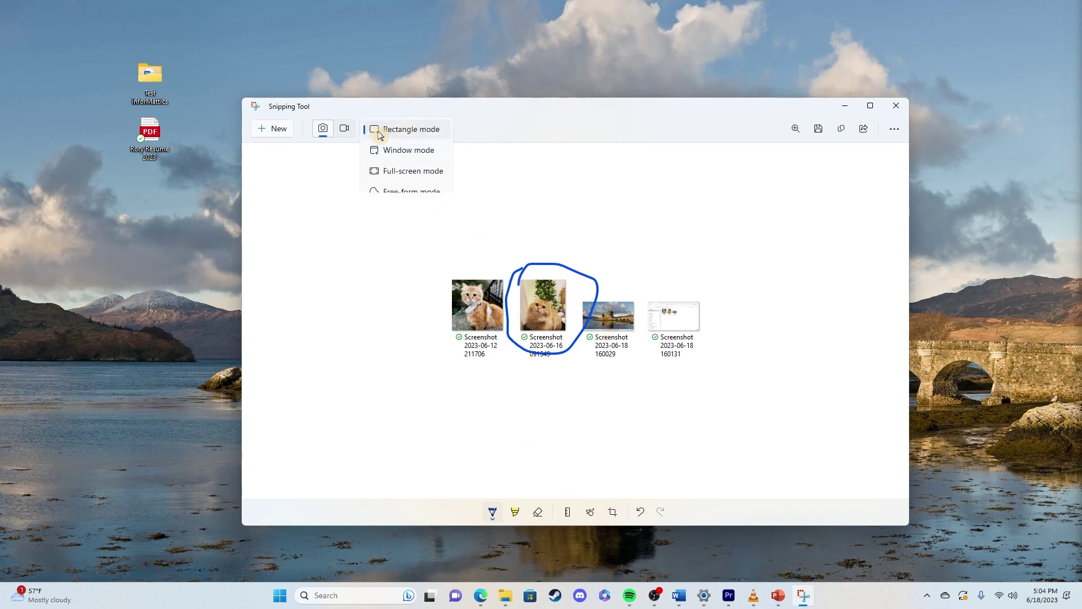
pyautogui.click(399, 193)
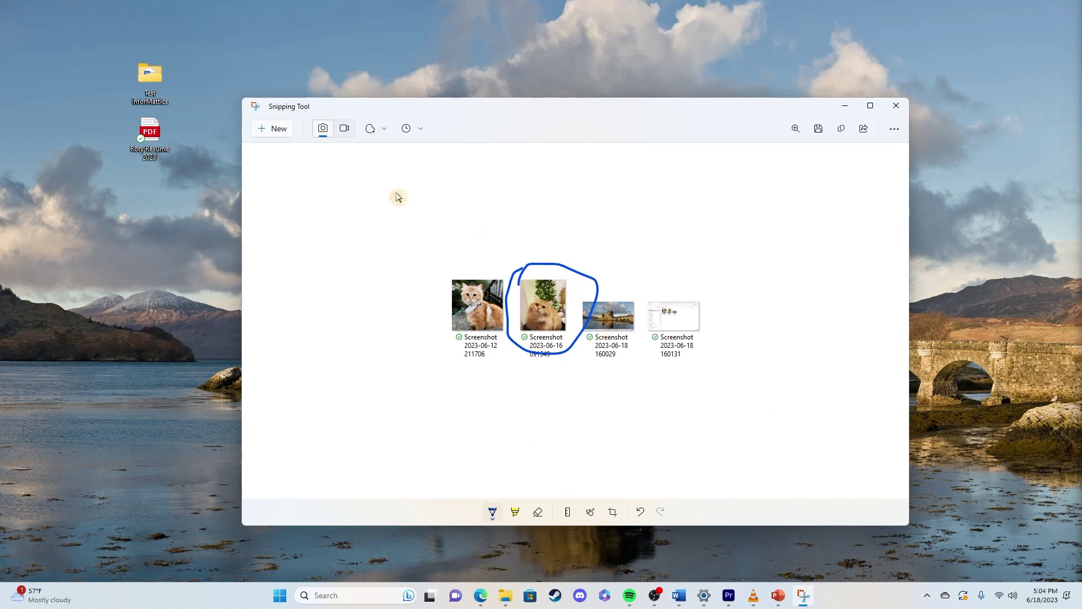
pyautogui.click(272, 128)
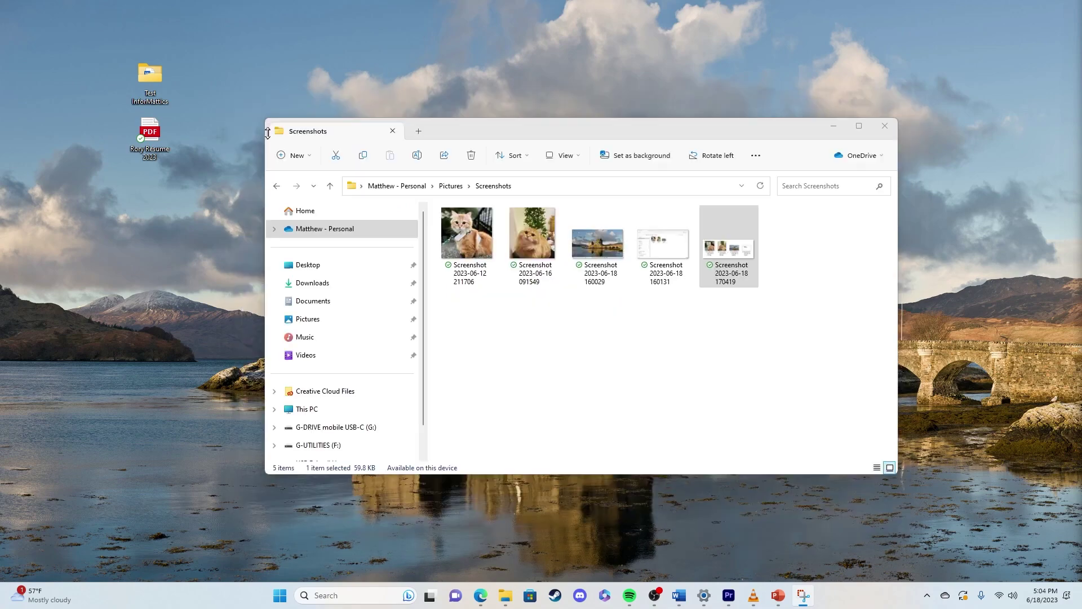
pyautogui.moveTo(271, 133)
pyautogui.mouseDown()
pyautogui.moveTo(420, 102)
pyautogui.moveTo(729, 152)
pyautogui.moveTo(737, 325)
pyautogui.moveTo(536, 379)
pyautogui.moveTo(440, 363)
pyautogui.moveTo(369, 270)
pyautogui.moveTo(362, 133)
pyautogui.moveTo(378, 78)
pyautogui.mouseUp()
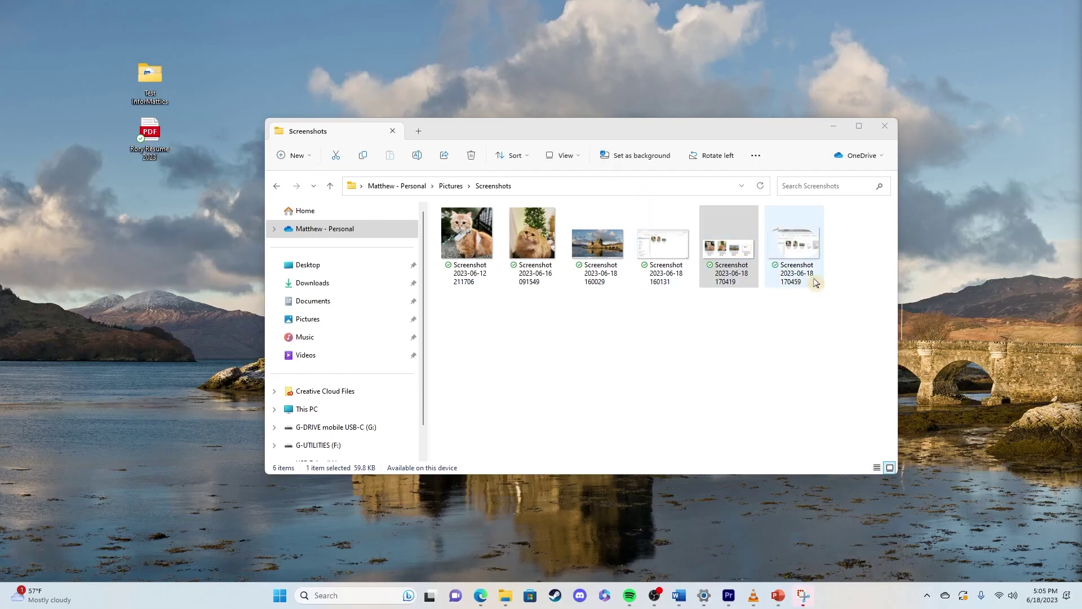
pyautogui.doubleClick(816, 282)
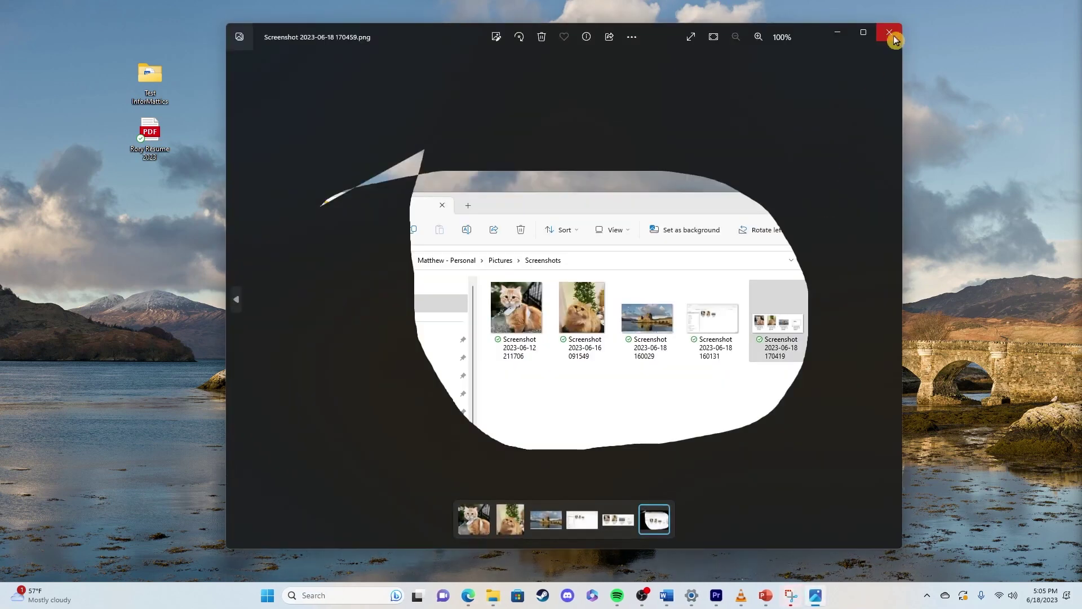
pyautogui.click(894, 39)
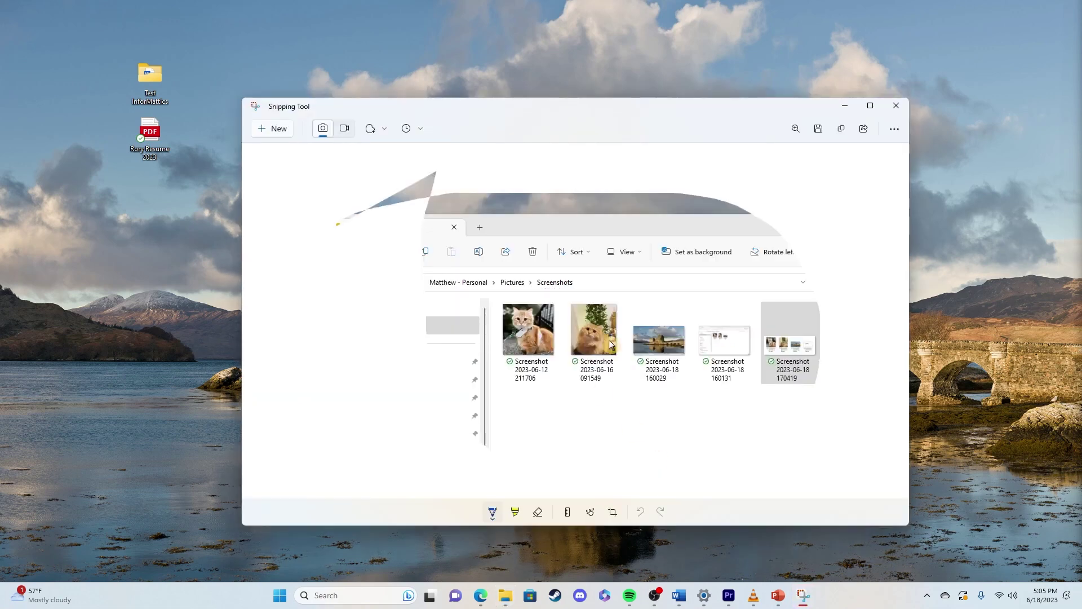
pyautogui.click(406, 129)
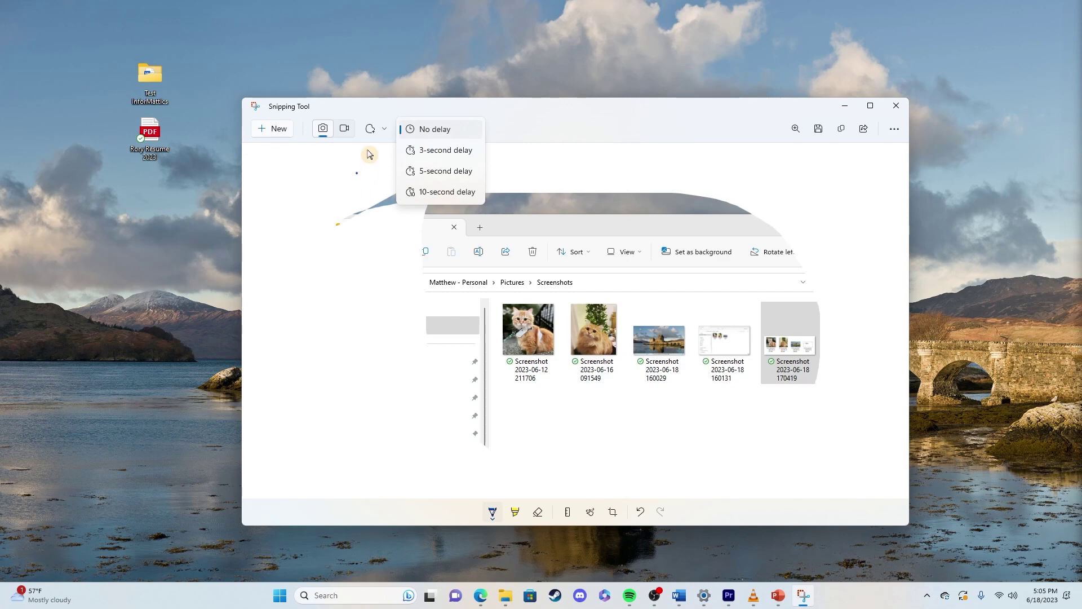
pyautogui.click(376, 135)
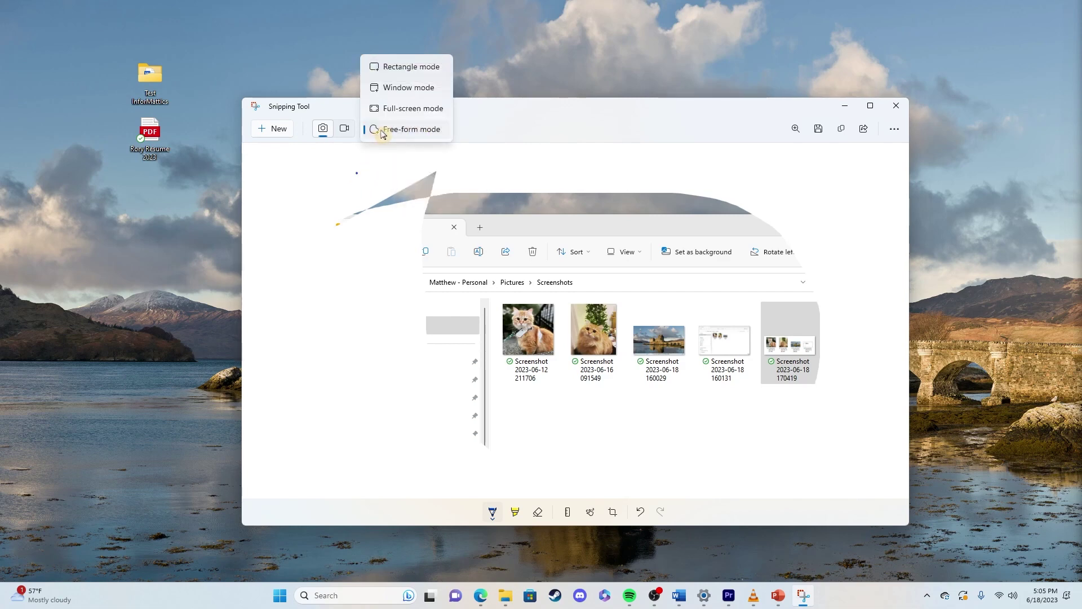
pyautogui.click(398, 89)
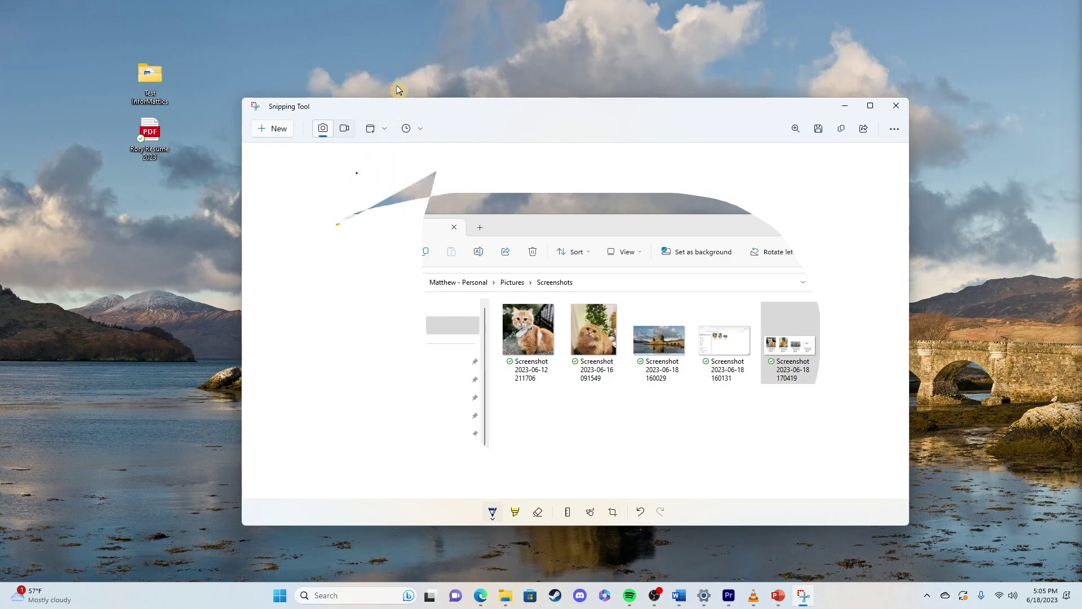
pyautogui.click(415, 129)
pyautogui.click(430, 156)
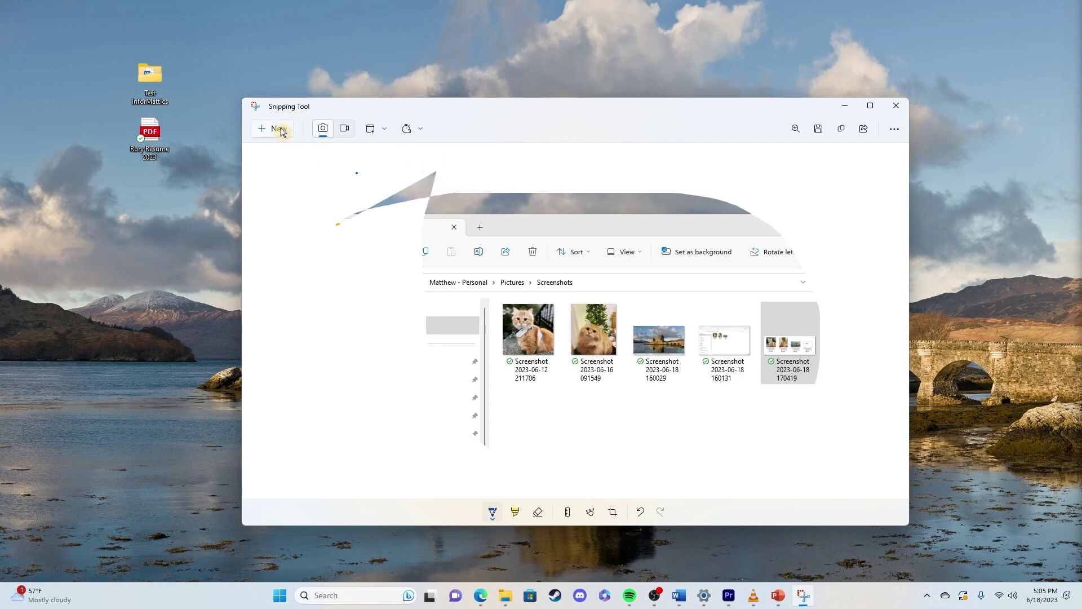
pyautogui.doubleClick(534, 237)
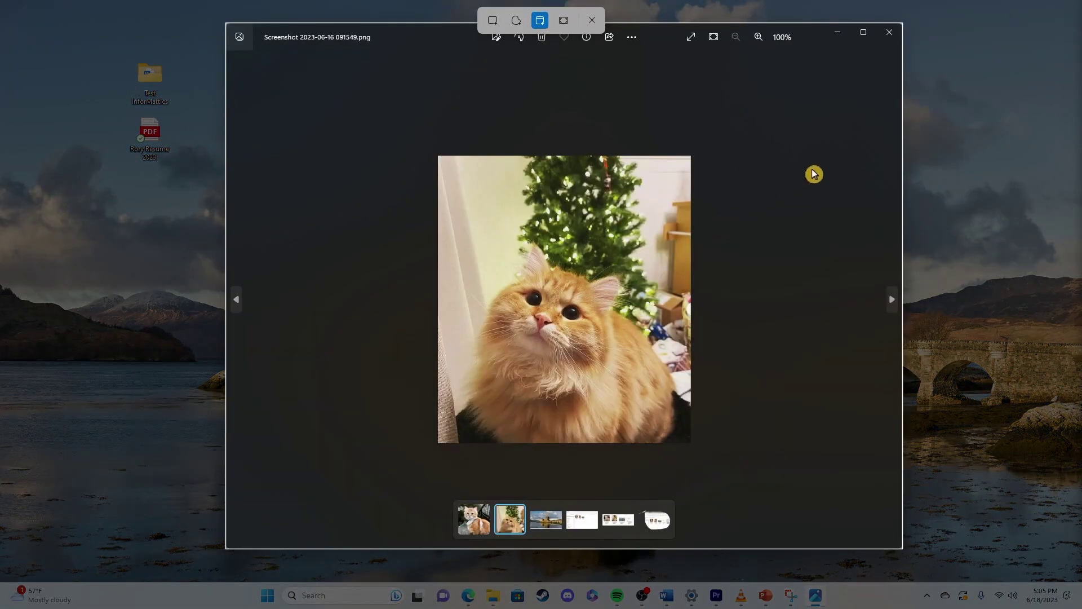
pyautogui.click(827, 53)
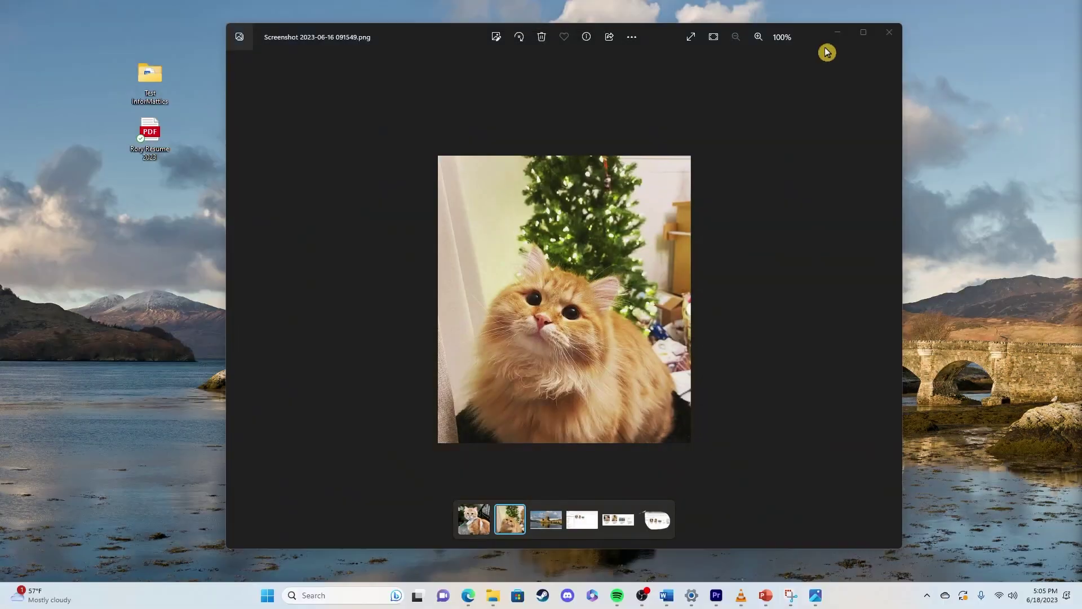
pyautogui.click(836, 32)
pyautogui.click(853, 254)
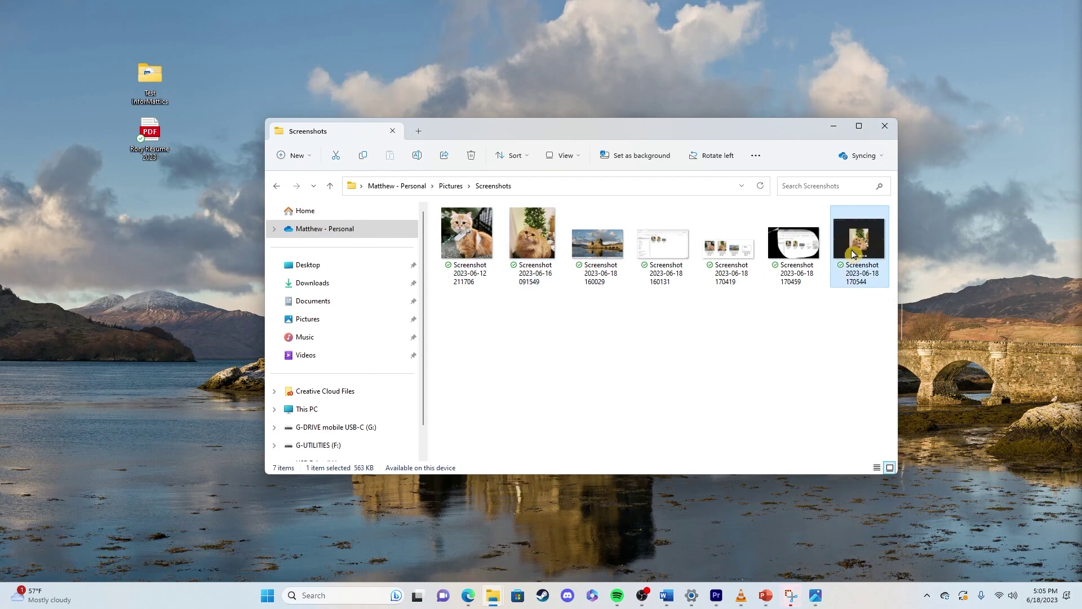
pyautogui.doubleClick(853, 253)
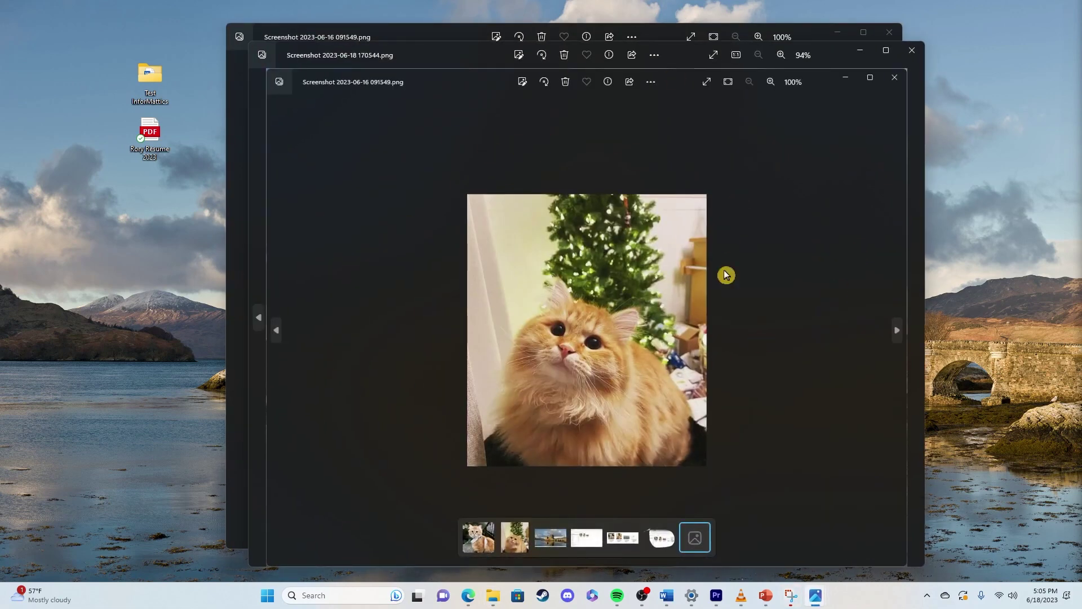
pyautogui.scroll(6, 588, 344)
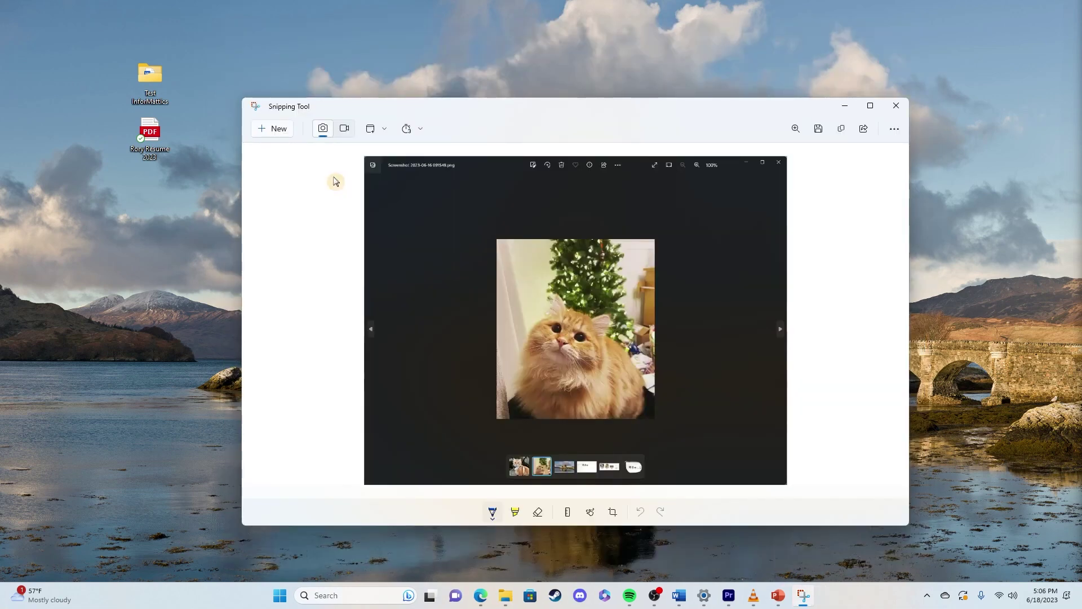
# Switch the Snipping Tool from snipping to screen-recording mode
pyautogui.click(341, 131)
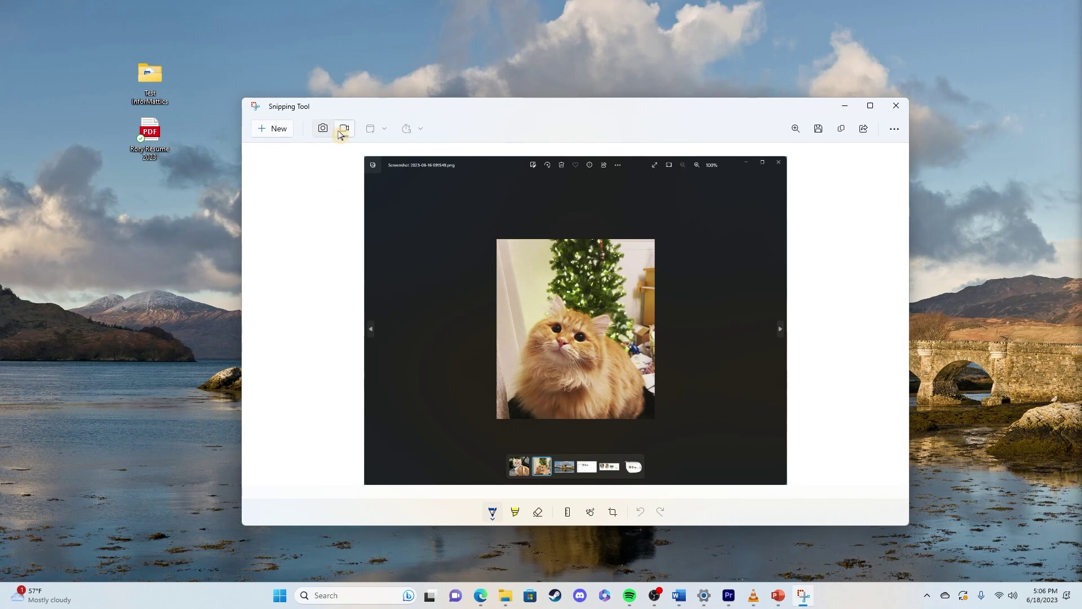